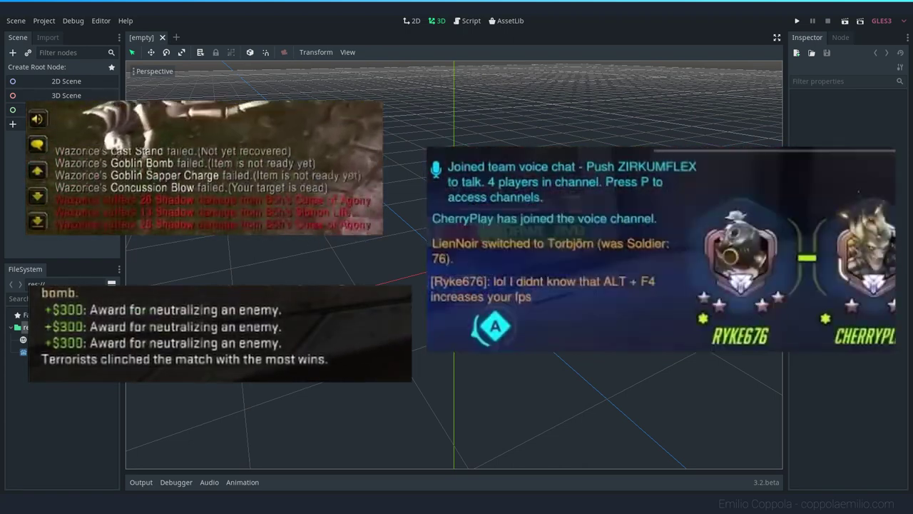
# Create the scene root as a User Interface Control node.
pyautogui.click(50, 109)
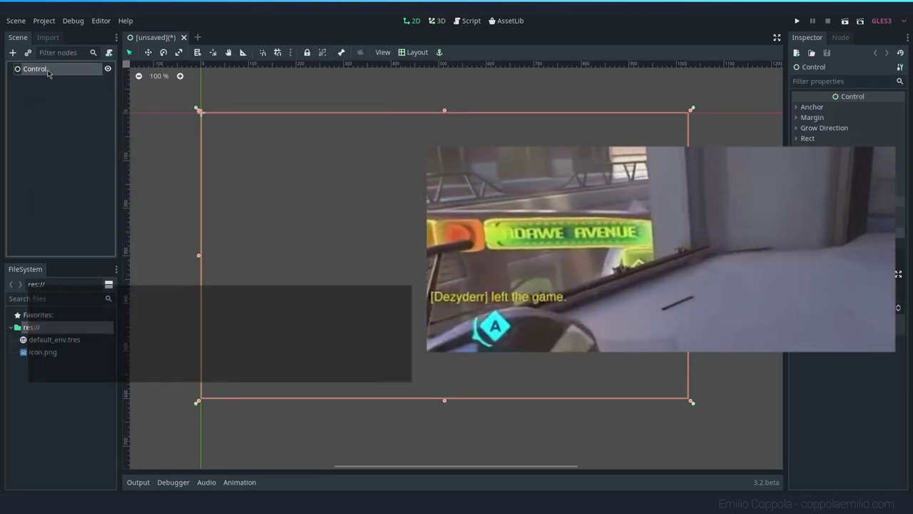
# Rename the root Control node to ChatBox.
pyautogui.doubleClick(36, 69)
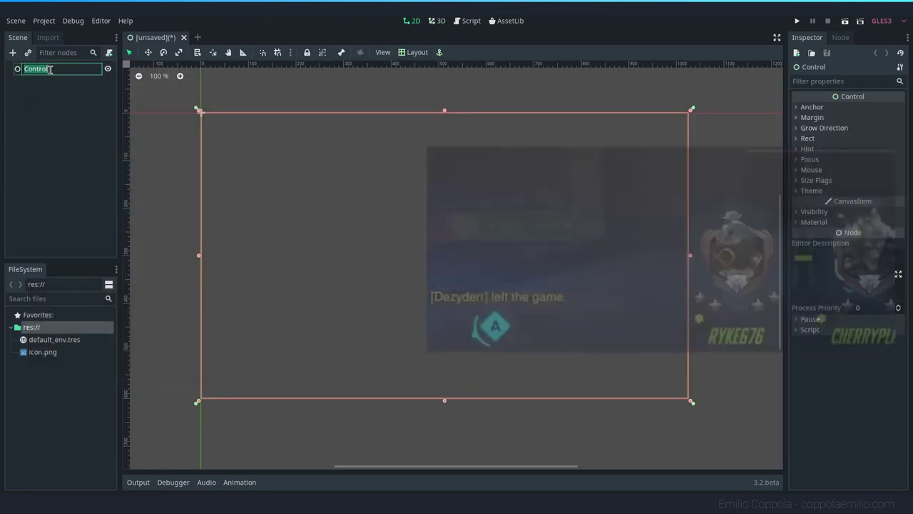
pyautogui.write('Chat')
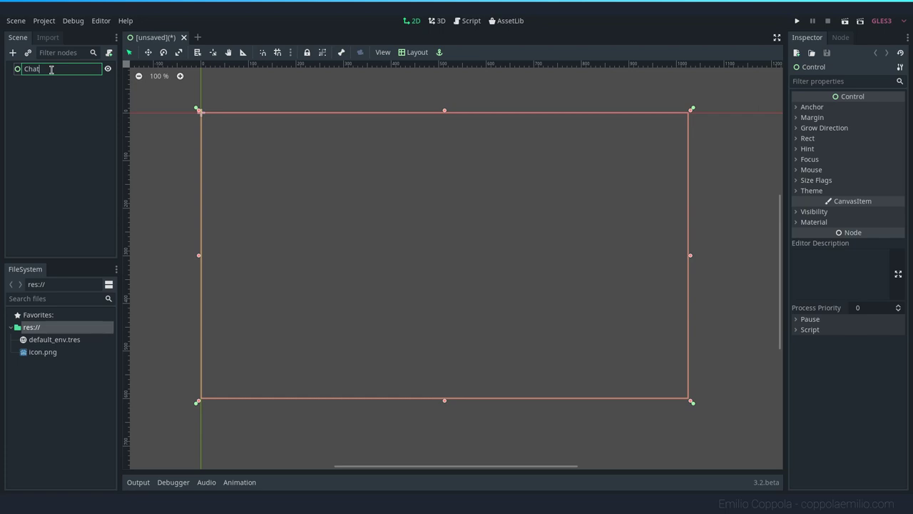
pyautogui.write('Box')
pyautogui.press('Return')
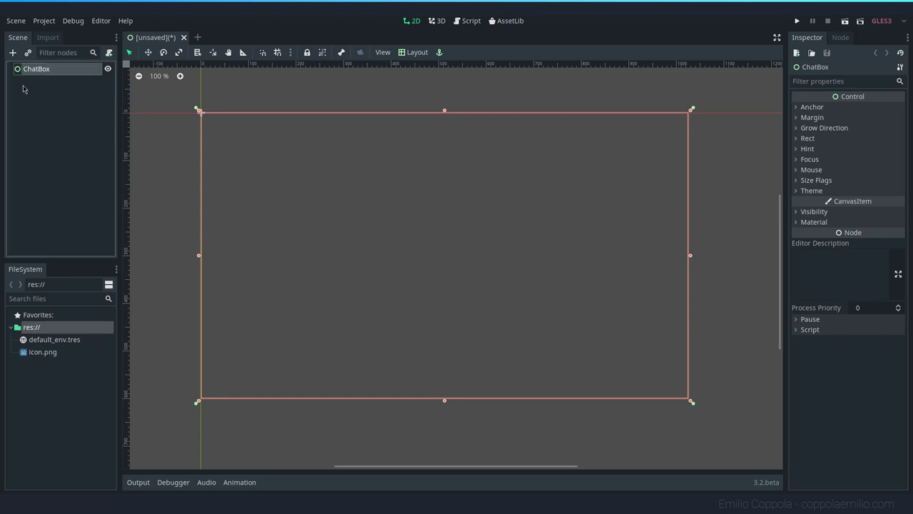
# Add a VBoxContainer as a child of ChatBox.
pyautogui.rightClick(32, 71)
pyautogui.click(45, 80)
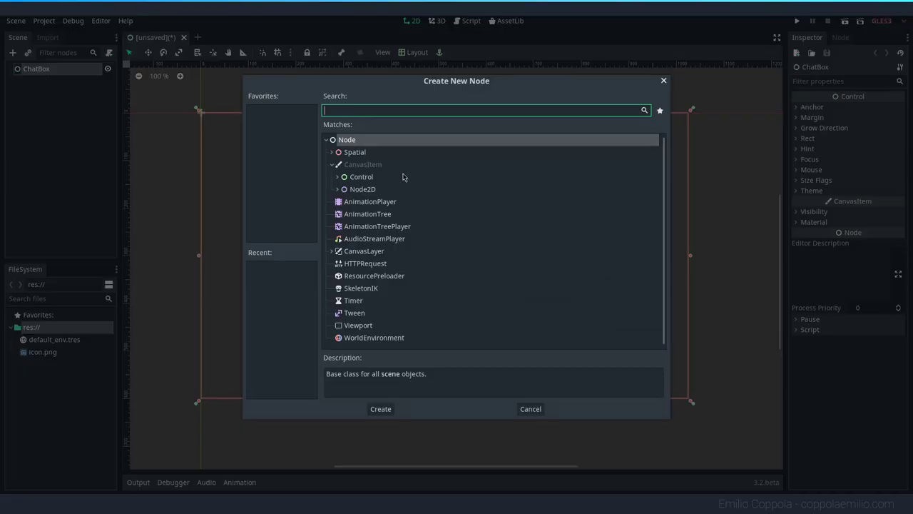
pyautogui.click(338, 177)
pyautogui.scroll(-3, 388, 200)
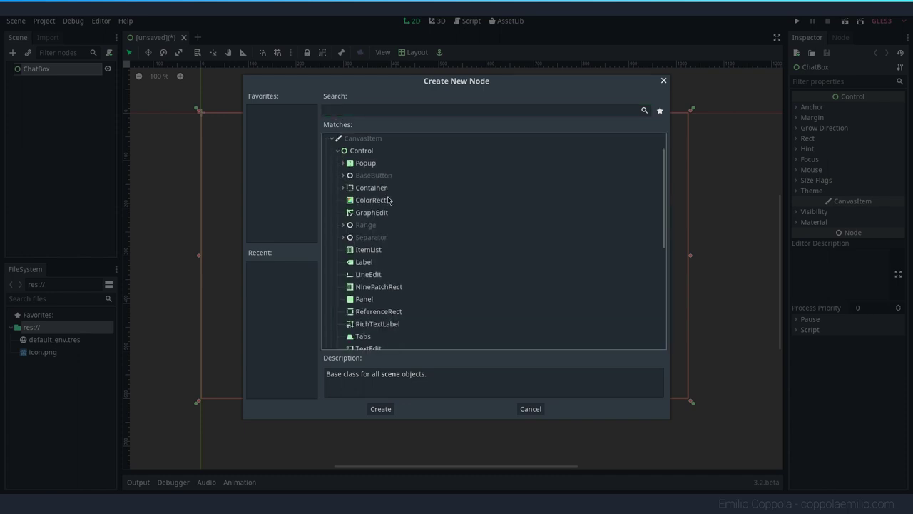
pyautogui.scroll(-1, 388, 200)
pyautogui.scroll(4, 389, 200)
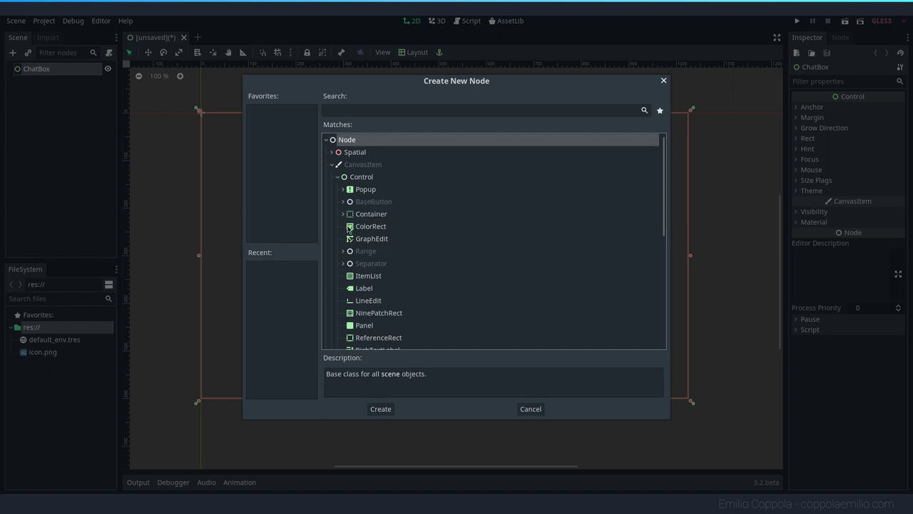
pyautogui.click(345, 215)
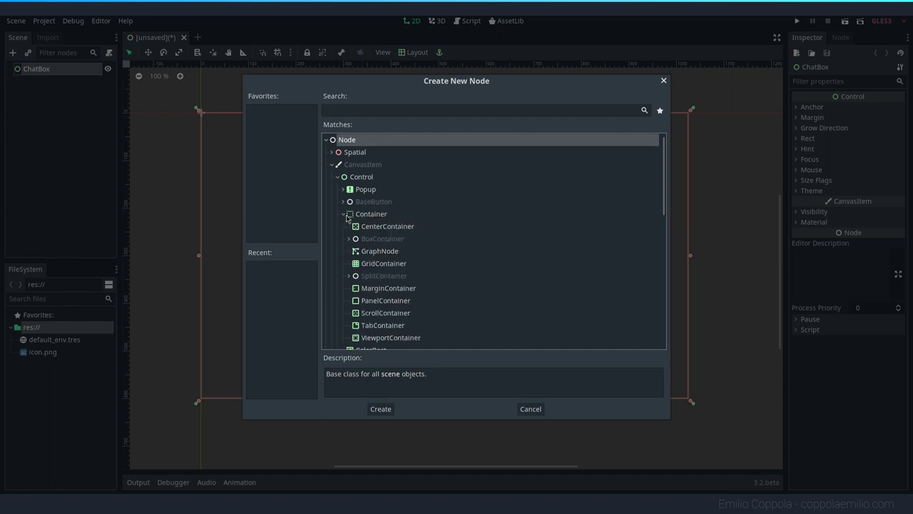
pyautogui.click(349, 238)
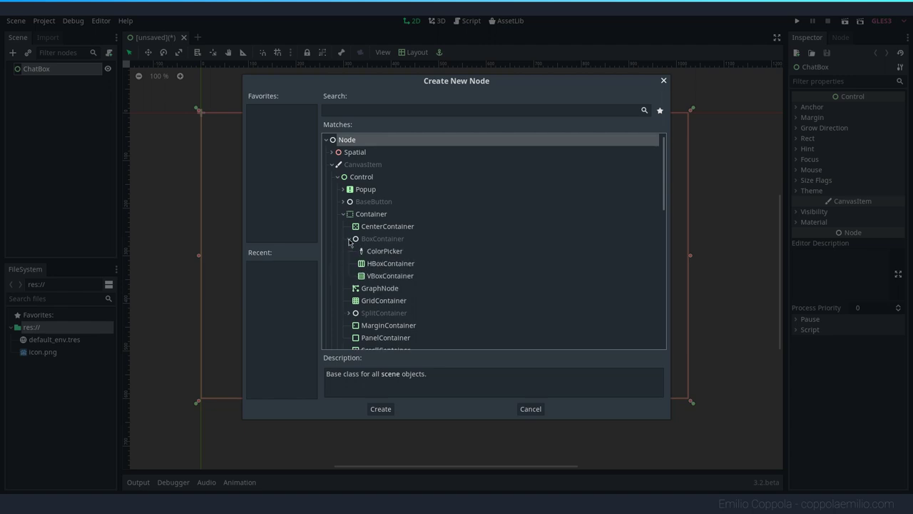
pyautogui.click(396, 277)
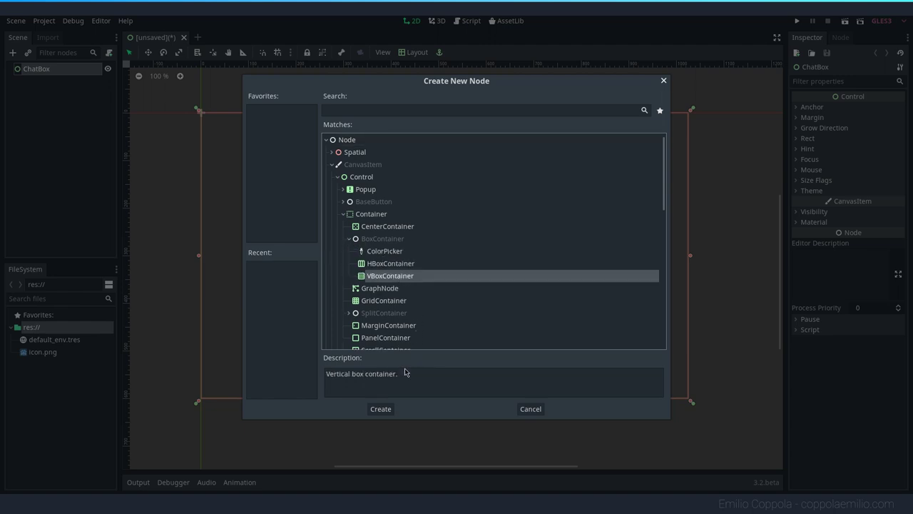
pyautogui.click(381, 409)
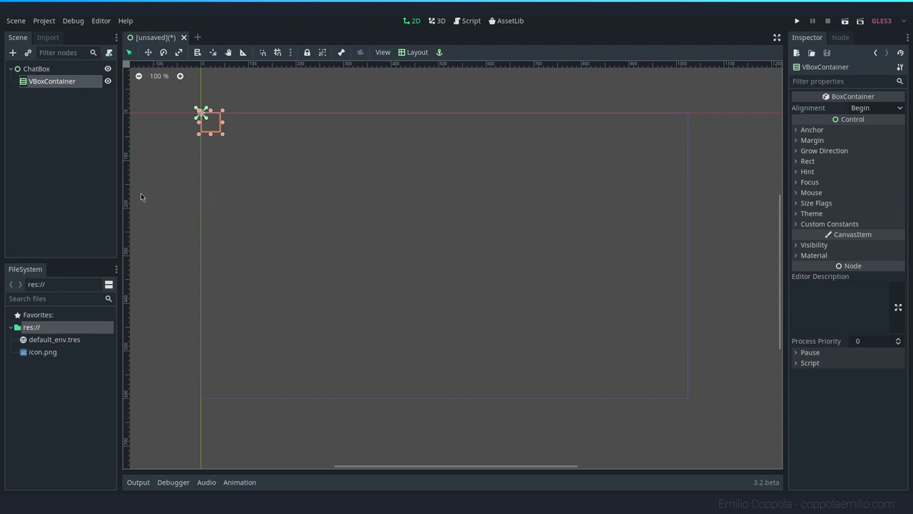
# Add a RichTextLabel as the first child of the VBoxContainer.
pyautogui.rightClick(46, 83)
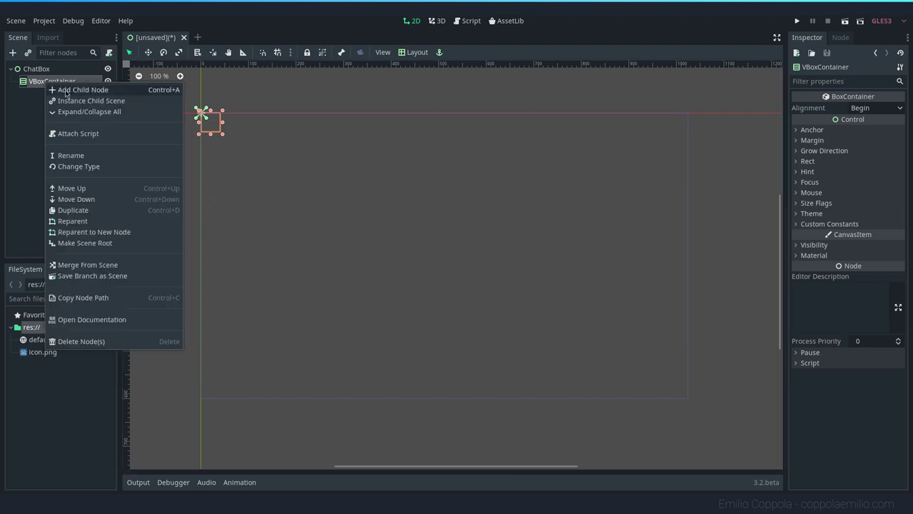
pyautogui.click(65, 92)
pyautogui.click(339, 180)
pyautogui.scroll(-2, 397, 208)
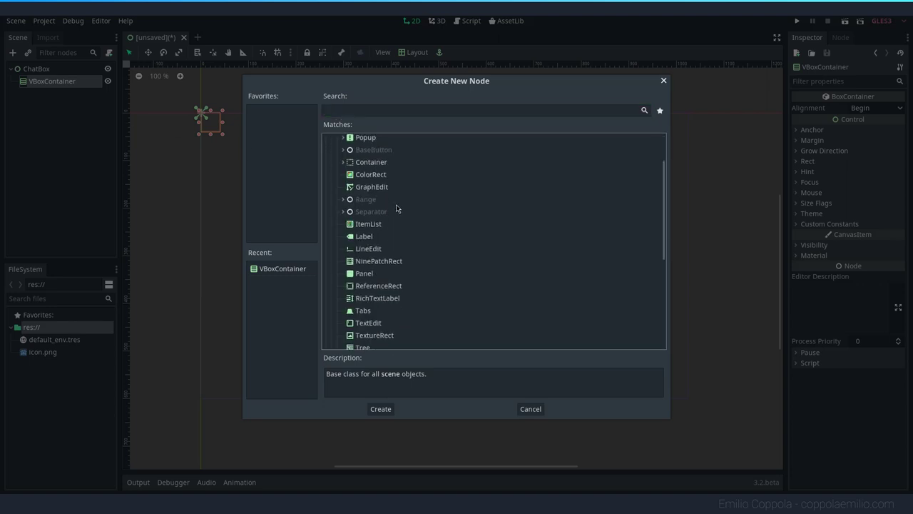
pyautogui.click(388, 299)
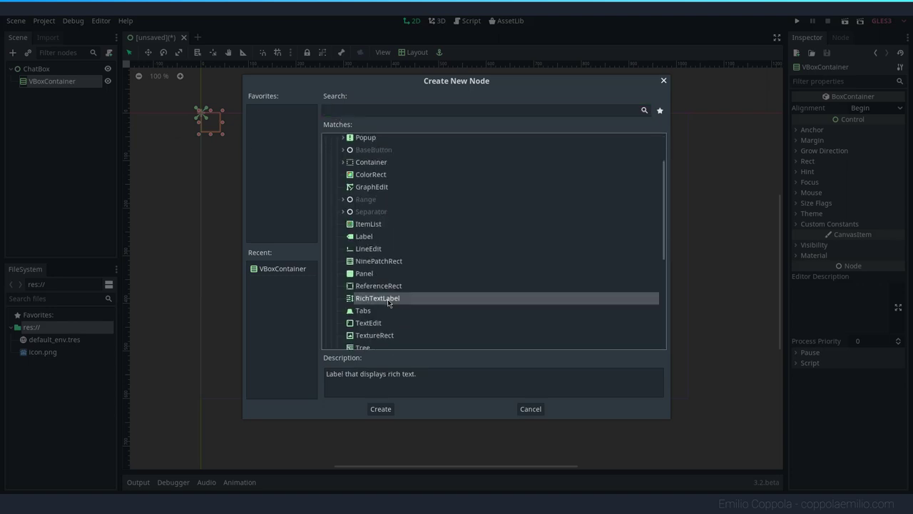
pyautogui.scroll(-1, 388, 303)
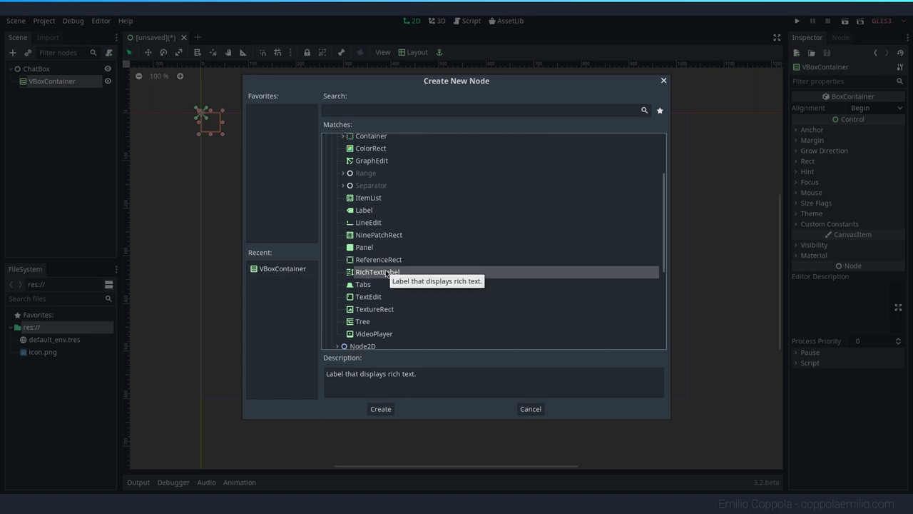
pyautogui.click(379, 409)
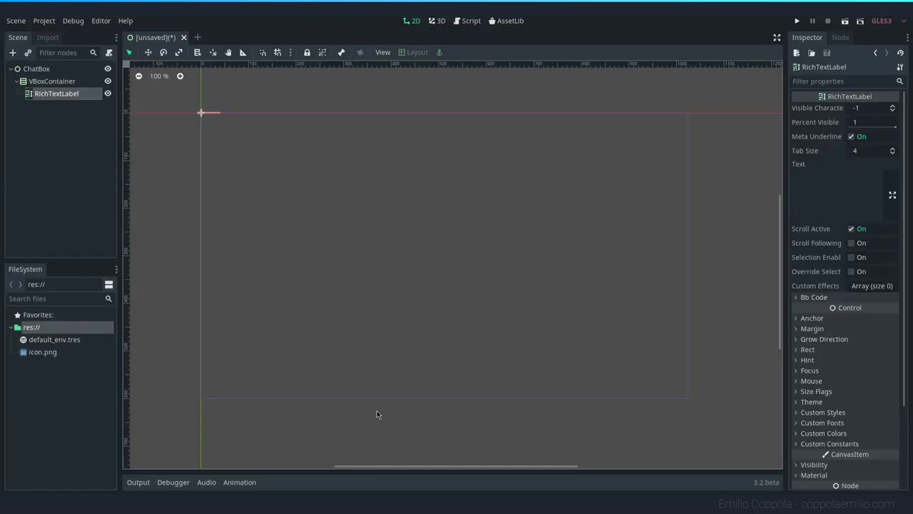
# Add an HBoxContainer below the RichTextLabel in the VBoxContainer.
pyautogui.rightClick(48, 83)
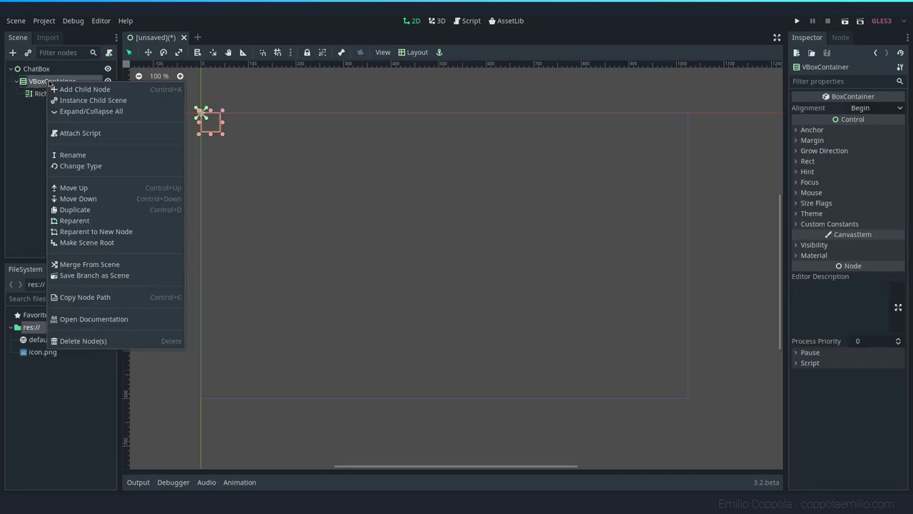
pyautogui.click(81, 91)
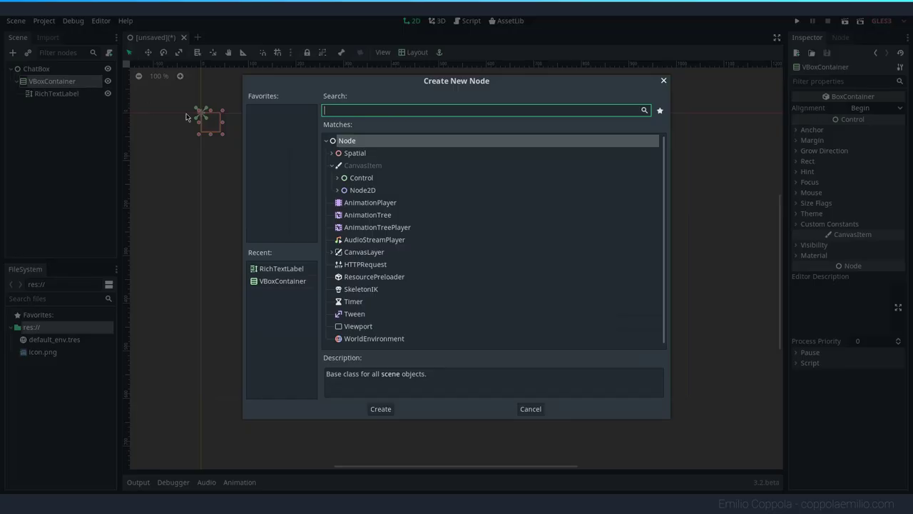
pyautogui.click(338, 178)
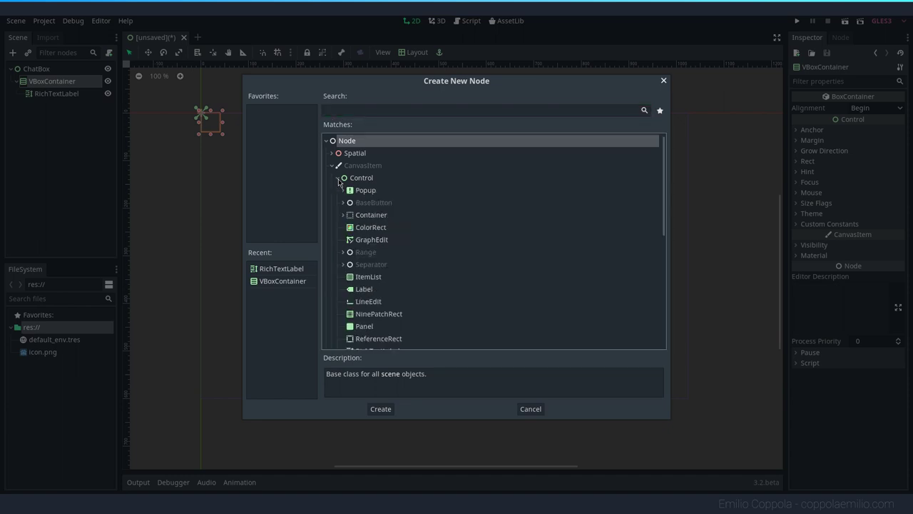
pyautogui.click(344, 215)
pyautogui.scroll(-1, 377, 252)
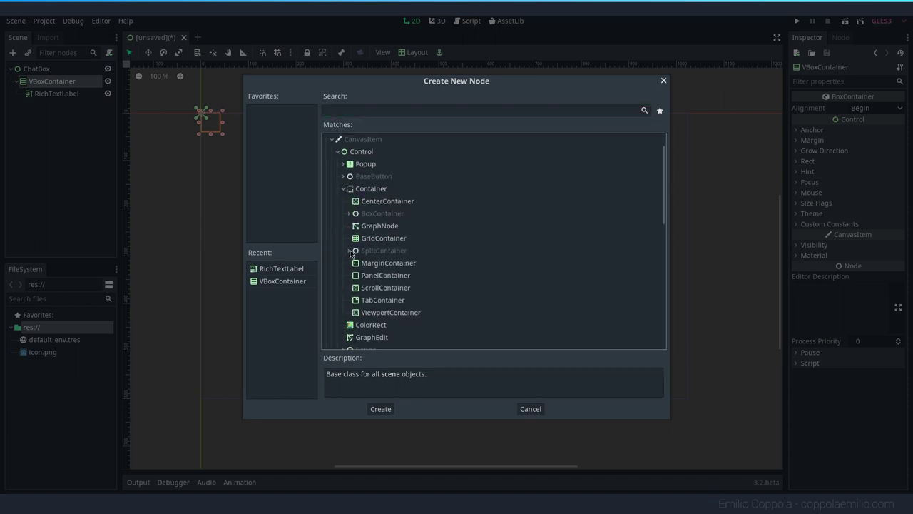
pyautogui.click(349, 214)
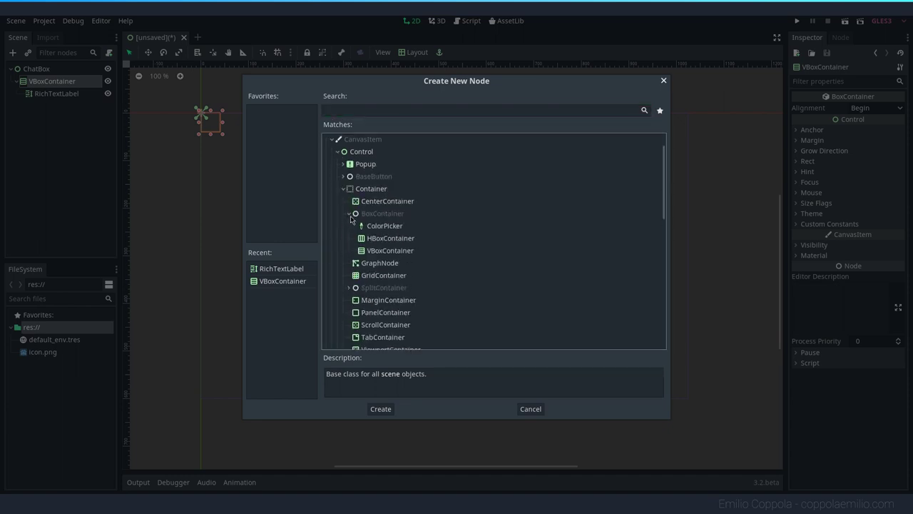
pyautogui.click(392, 239)
pyautogui.doubleClick(399, 240)
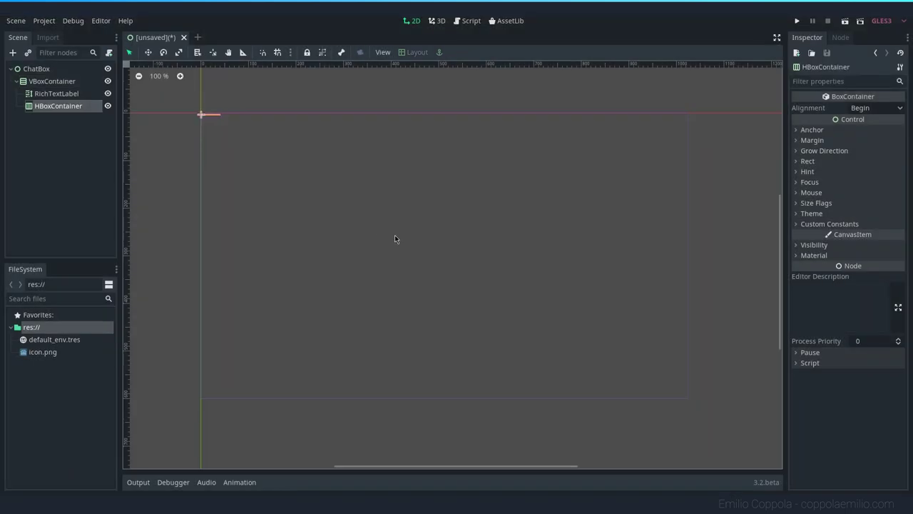
pyautogui.rightClick(63, 109)
# Add a Label as a child of the HBoxContainer.
pyautogui.click(78, 116)
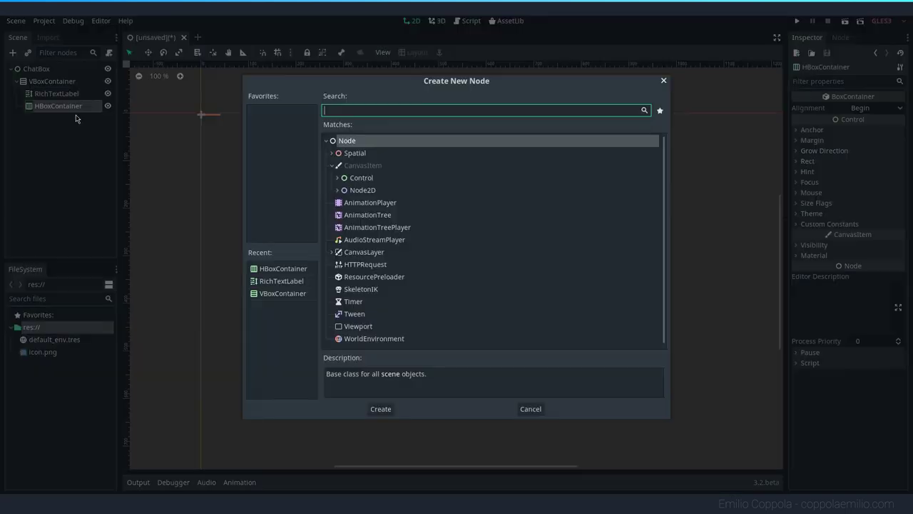
pyautogui.click(336, 178)
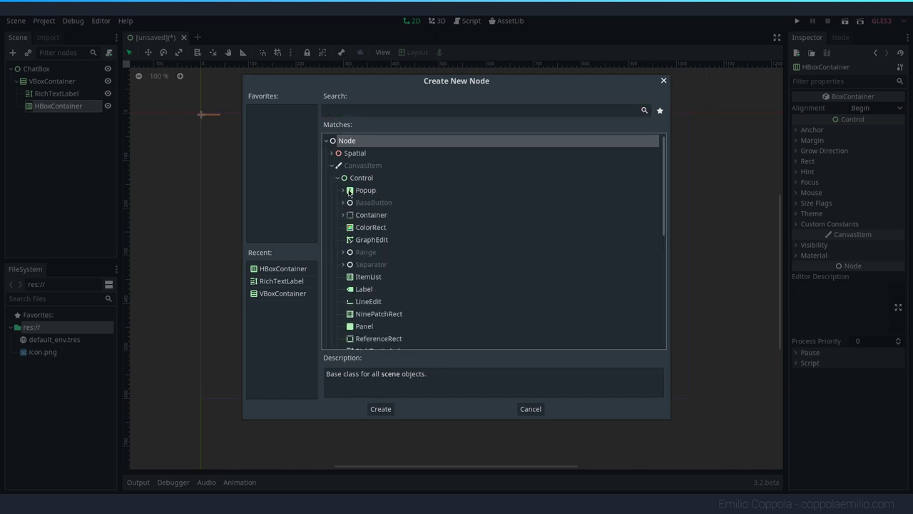
pyautogui.scroll(-3, 356, 214)
pyautogui.click(364, 211)
pyautogui.doubleClick(364, 211)
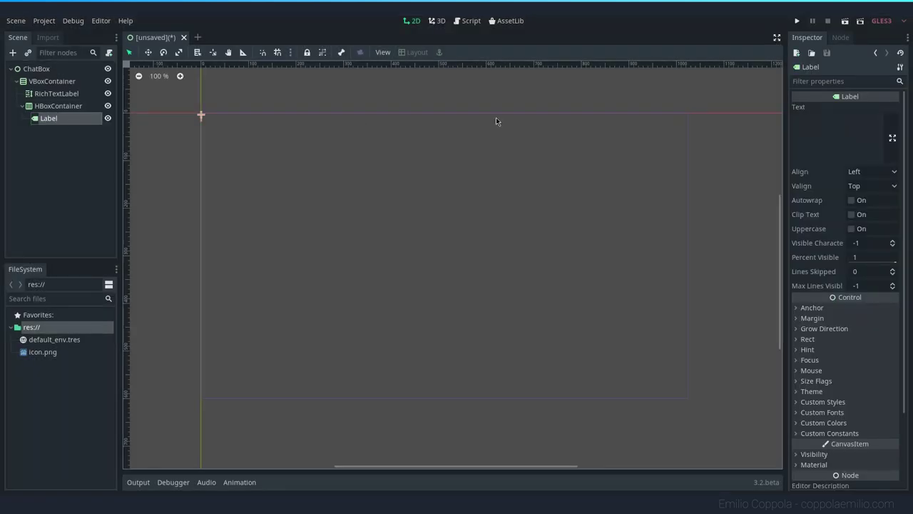
# Set the Label's text to [Player], then start adding another HBoxContainer child.
pyautogui.click(826, 126)
pyautogui.write('[Player')
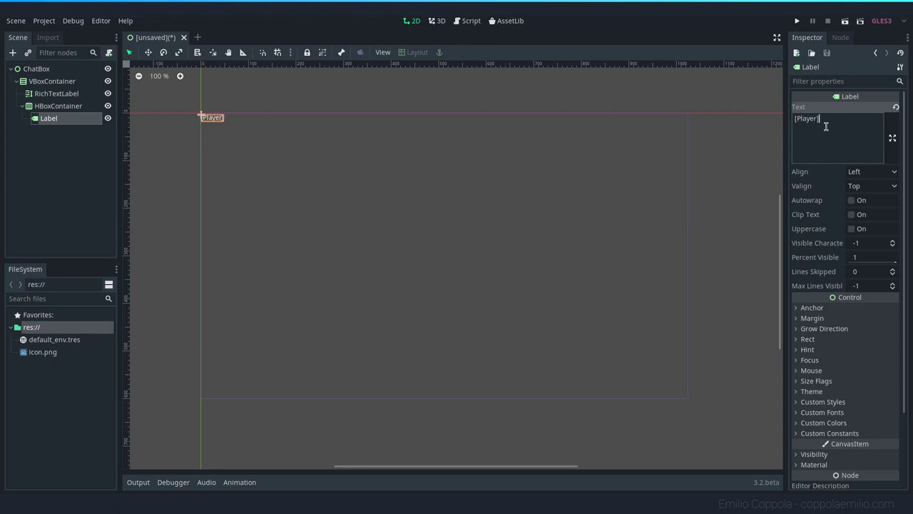
pyautogui.click(177, 133)
pyautogui.click(82, 119)
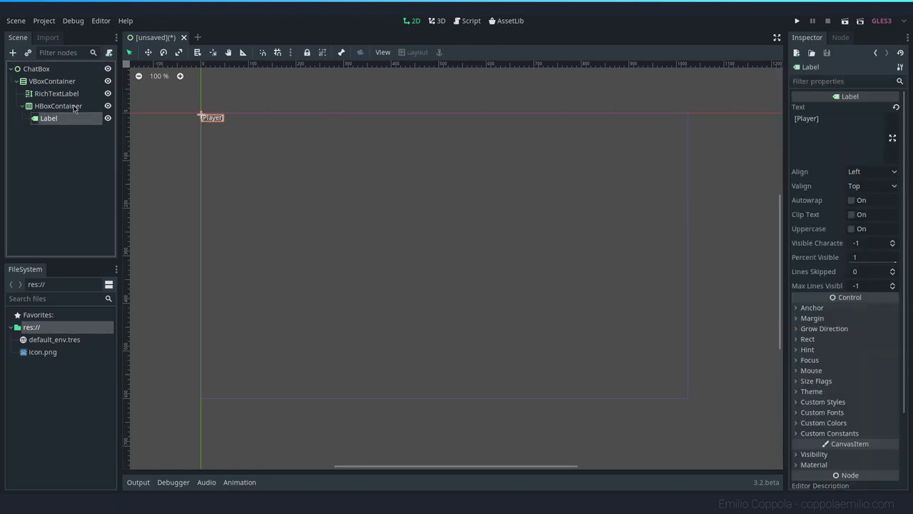
pyautogui.rightClick(77, 107)
pyautogui.click(81, 114)
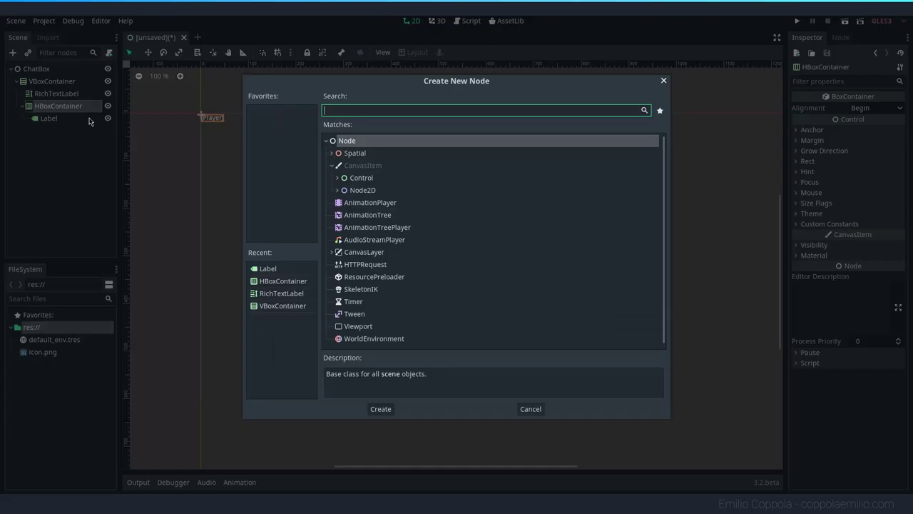
# Create a LineEdit in the HBoxContainer beside the [Player] label.
pyautogui.click(337, 178)
pyautogui.scroll(-3, 398, 220)
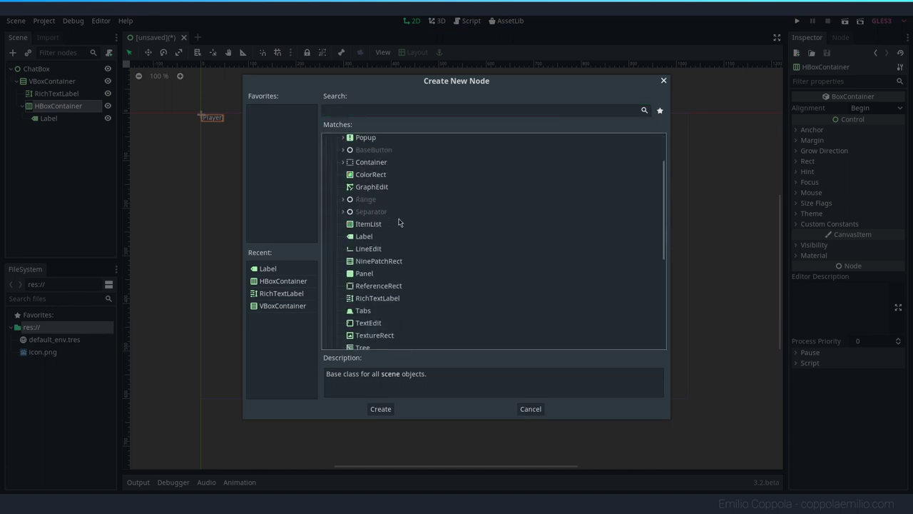
pyautogui.click(370, 223)
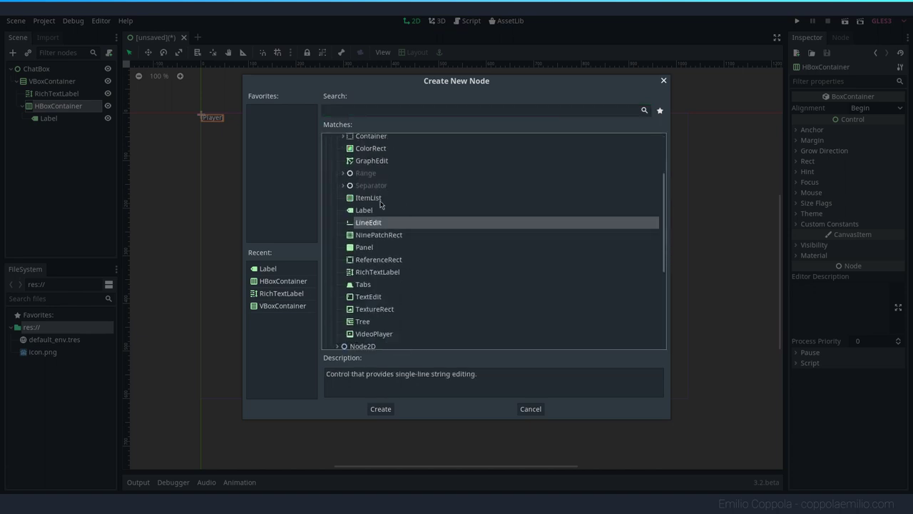
pyautogui.click(374, 409)
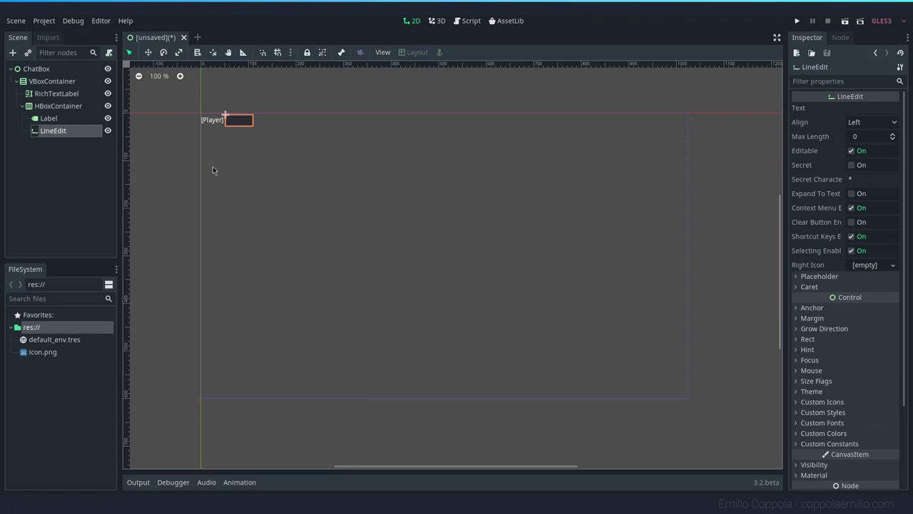
# Enlarge the VBoxContainer to about 240x95 by dragging its corner handle.
pyautogui.click(199, 133)
pyautogui.scroll(5, 205, 121)
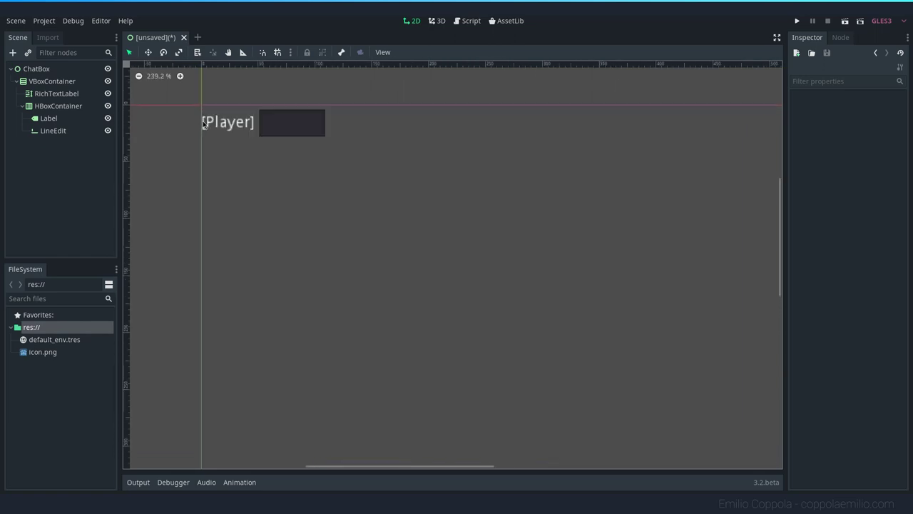
pyautogui.click(46, 83)
pyautogui.click(47, 70)
pyautogui.click(47, 82)
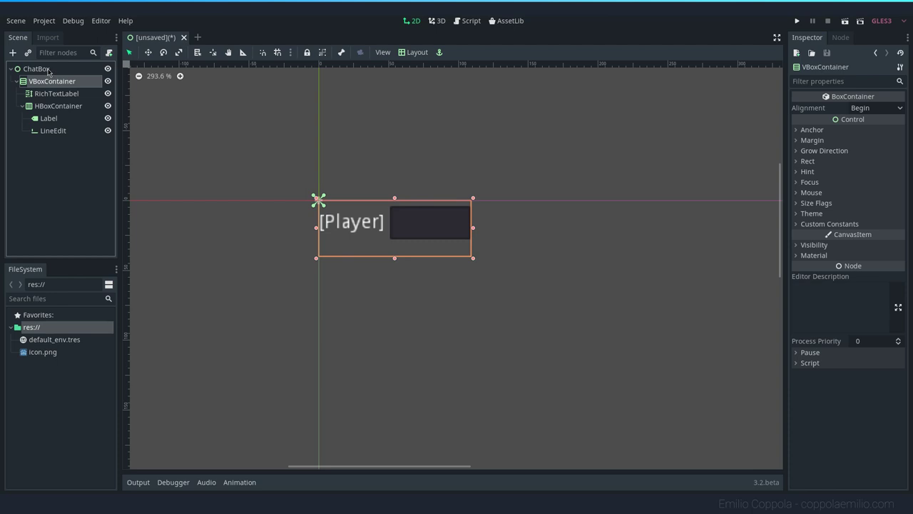
pyautogui.scroll(-4, 189, 202)
pyautogui.scroll(-1, 301, 245)
pyautogui.moveTo(264, 168); pyautogui.dragTo(379, 217)
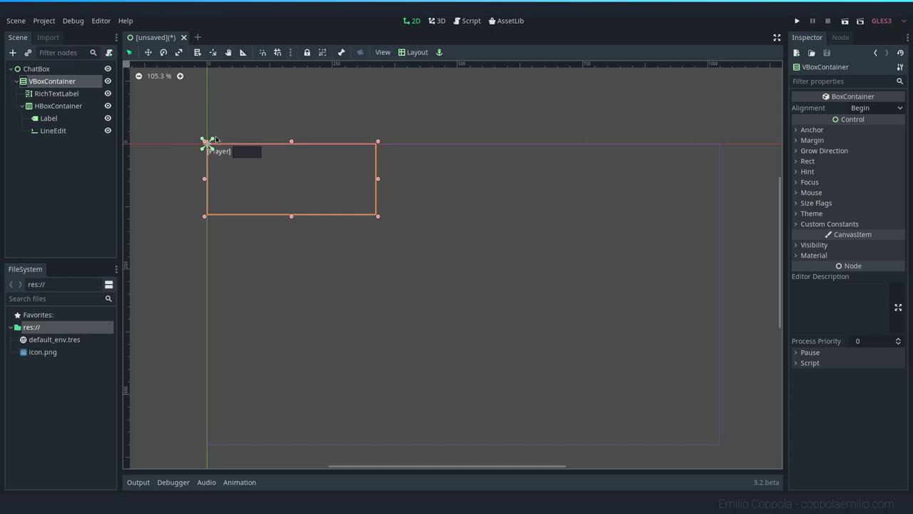
# Turn on horizontal and vertical Expand size flags for the RichTextLabel.
pyautogui.click(55, 94)
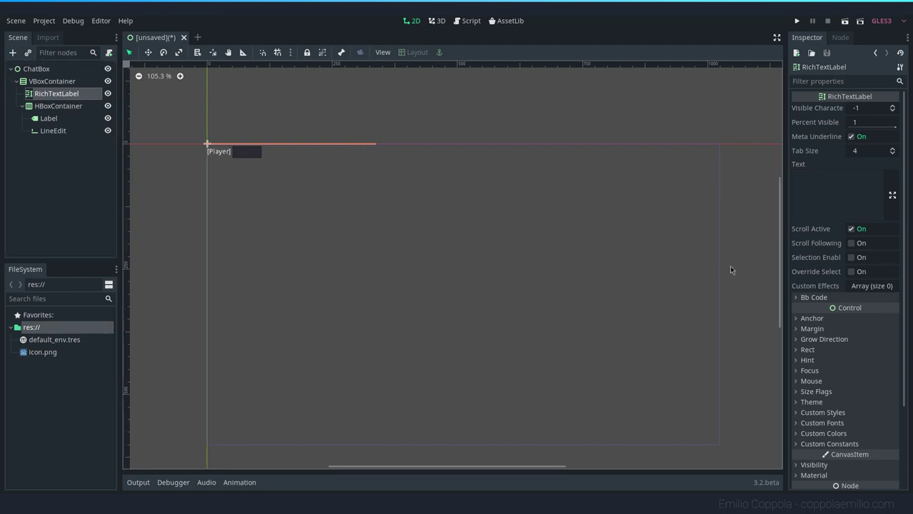
pyautogui.scroll(-2, 798, 360)
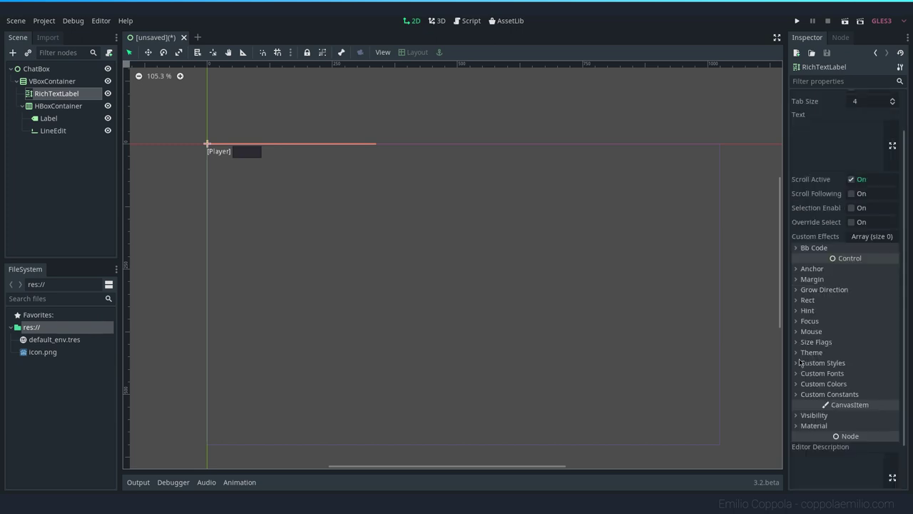
pyautogui.click(796, 342)
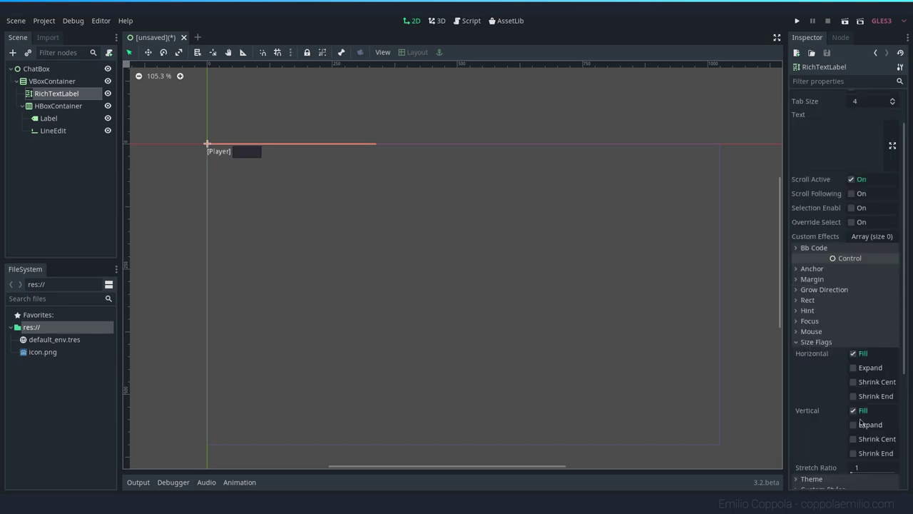
pyautogui.click(854, 367)
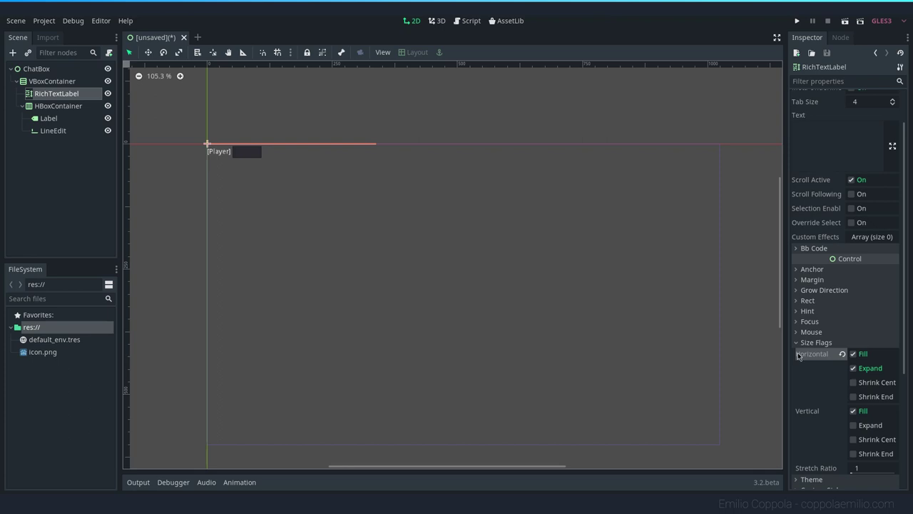
pyautogui.click(854, 426)
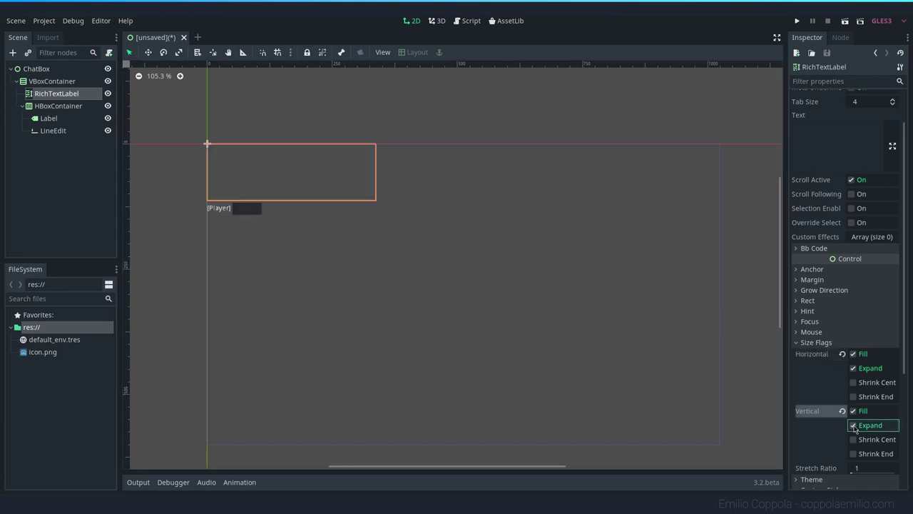
pyautogui.click(54, 82)
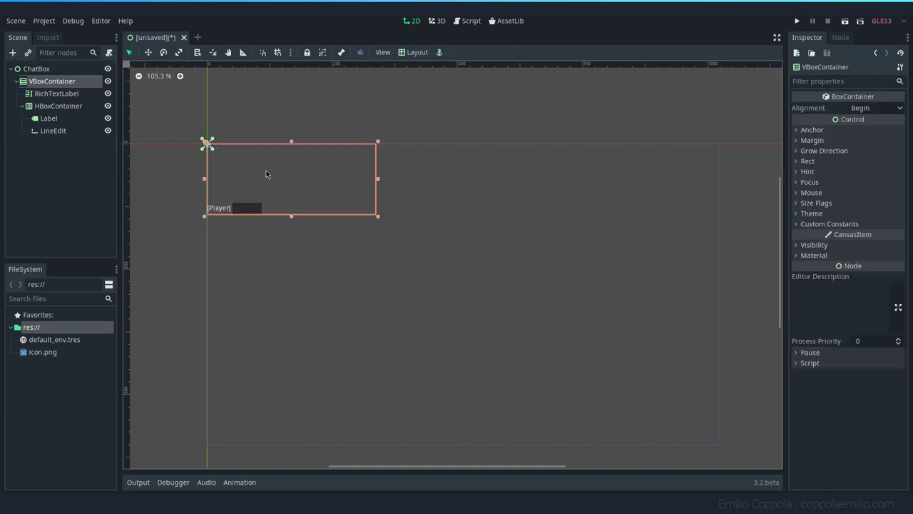
# Collapse the HBoxContainer in the tree and drag the VBoxContainer wider and taller.
pyautogui.click(56, 94)
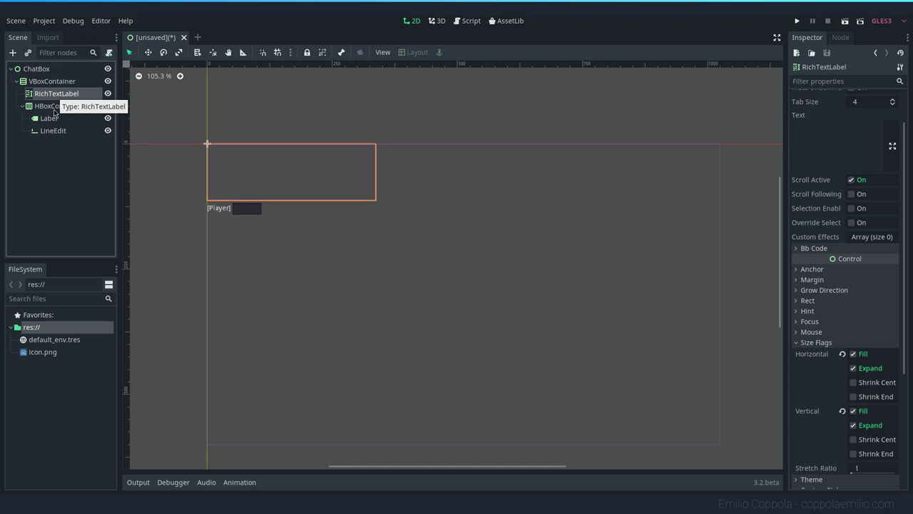
pyautogui.click(53, 108)
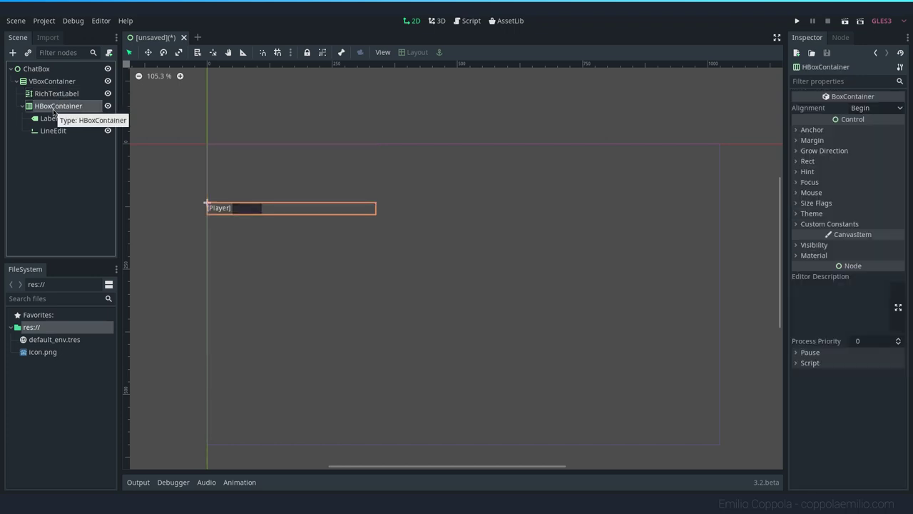
pyautogui.click(22, 107)
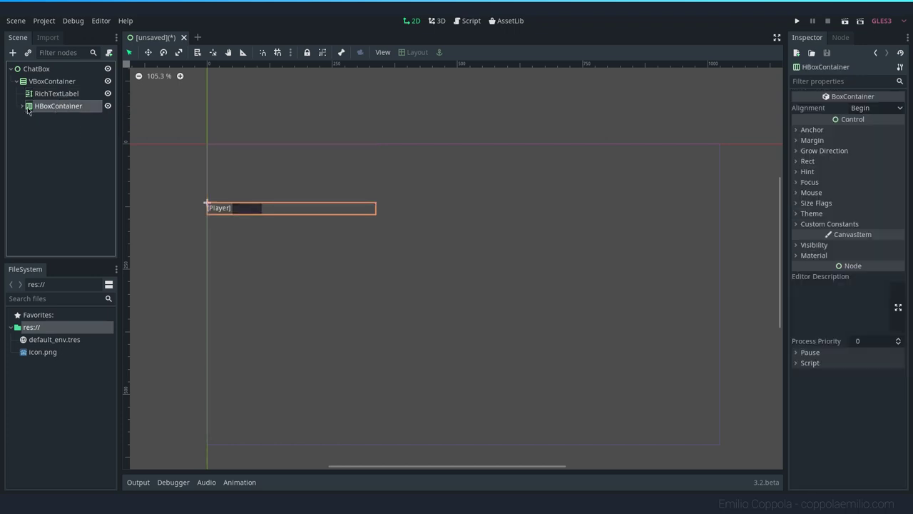
pyautogui.click(55, 81)
pyautogui.moveTo(376, 214); pyautogui.dragTo(419, 251)
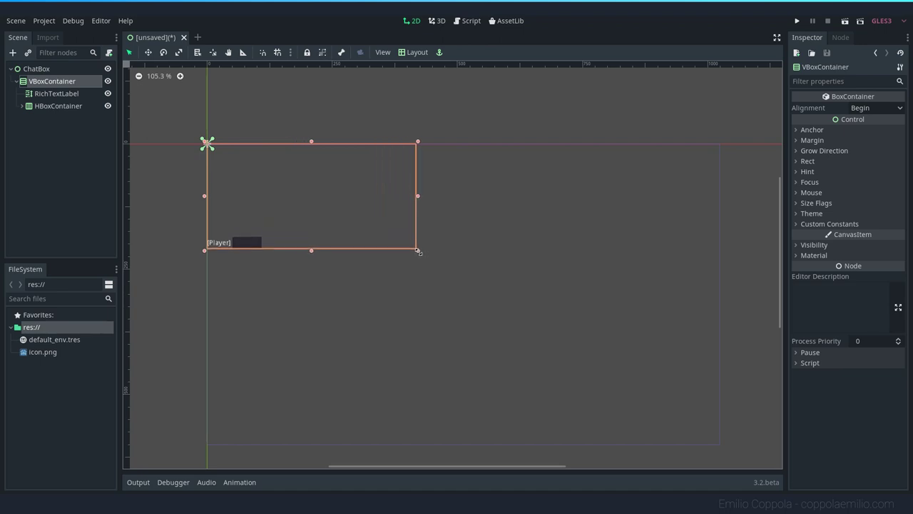
# Check the resized layout by selecting RichTextLabel and VBoxContainer, ending on the LineEdit.
pyautogui.click(48, 94)
pyautogui.click(49, 81)
pyautogui.click(50, 93)
pyautogui.click(50, 82)
pyautogui.click(51, 93)
pyautogui.click(52, 82)
pyautogui.click(53, 95)
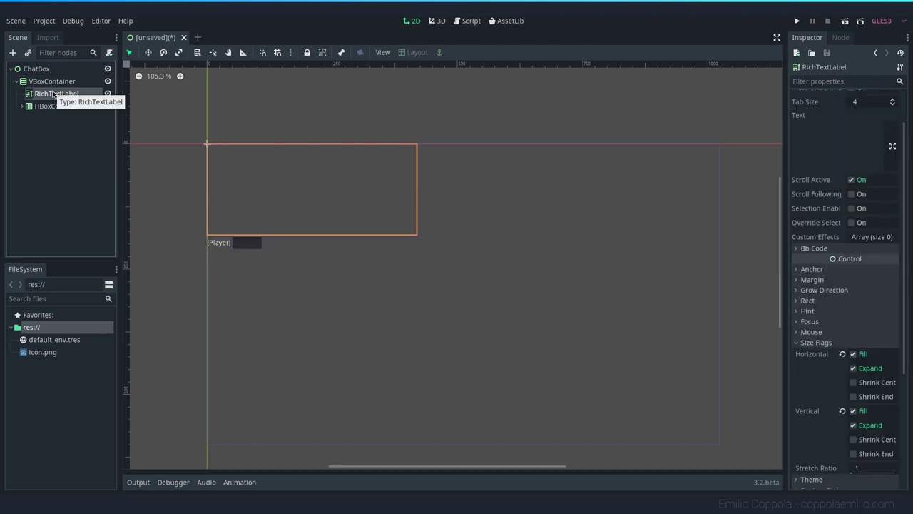
pyautogui.click(253, 244)
pyautogui.click(40, 107)
pyautogui.click(53, 131)
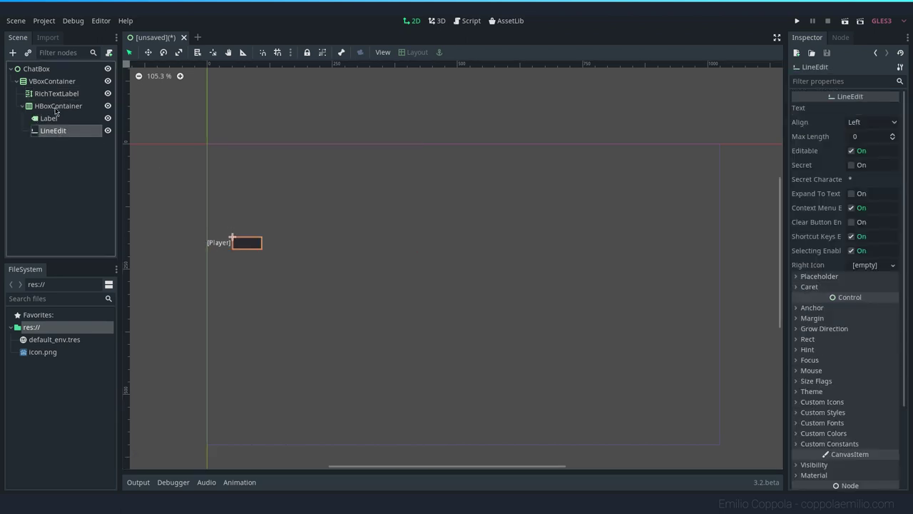
# Turn on horizontal and vertical Expand size flags for the LineEdit.
pyautogui.click(55, 108)
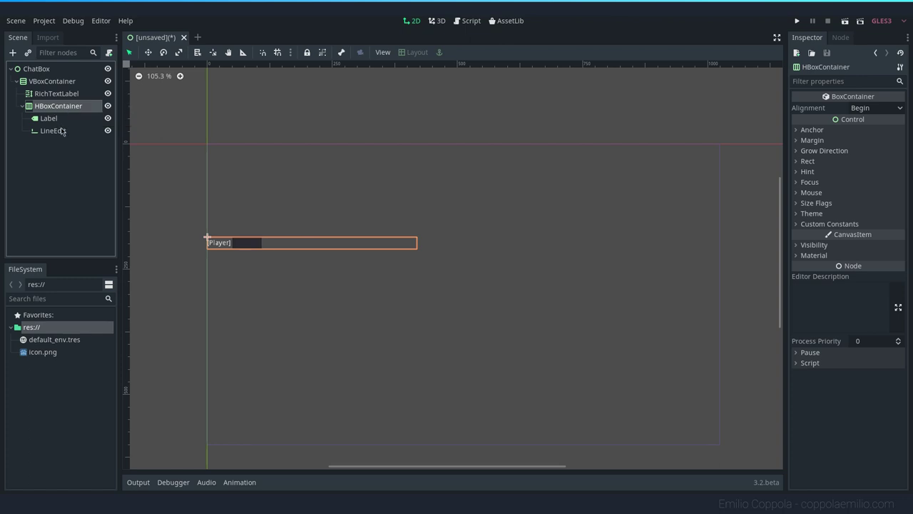
pyautogui.click(57, 131)
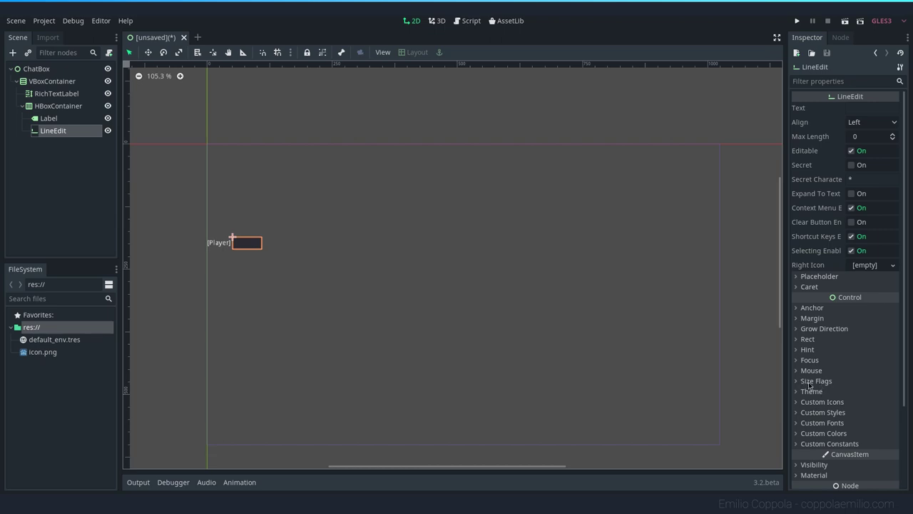
pyautogui.click(811, 385)
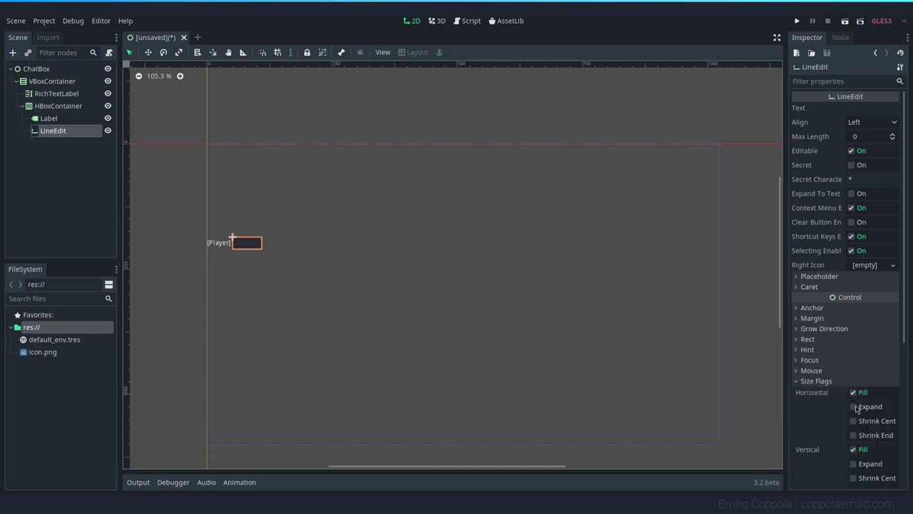
pyautogui.click(855, 407)
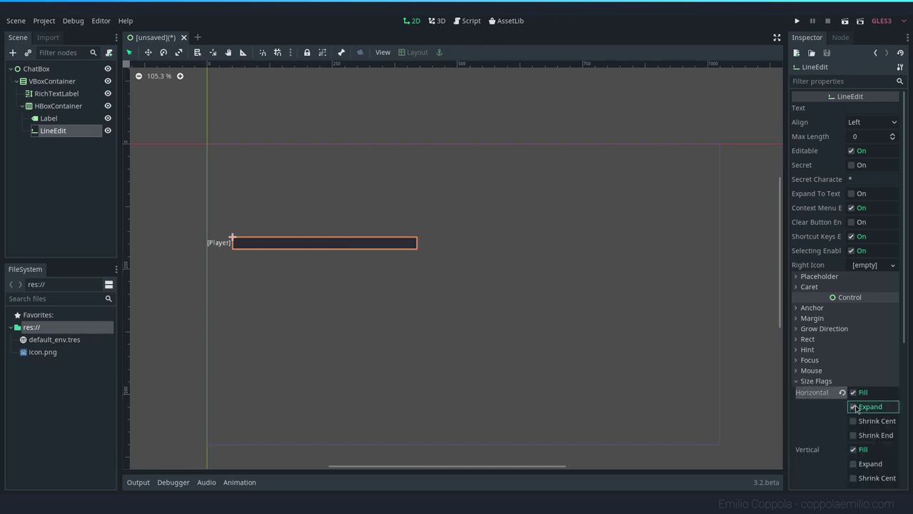
pyautogui.click(854, 464)
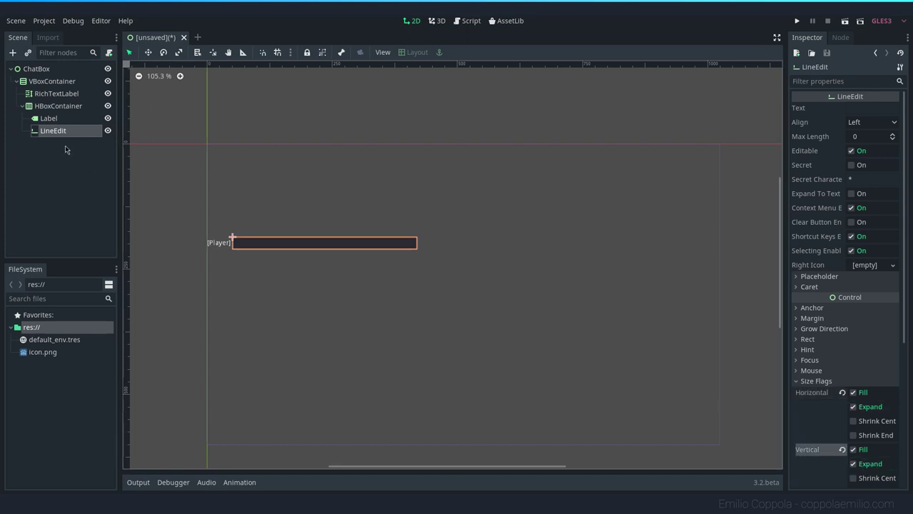
pyautogui.click(58, 106)
pyautogui.click(52, 81)
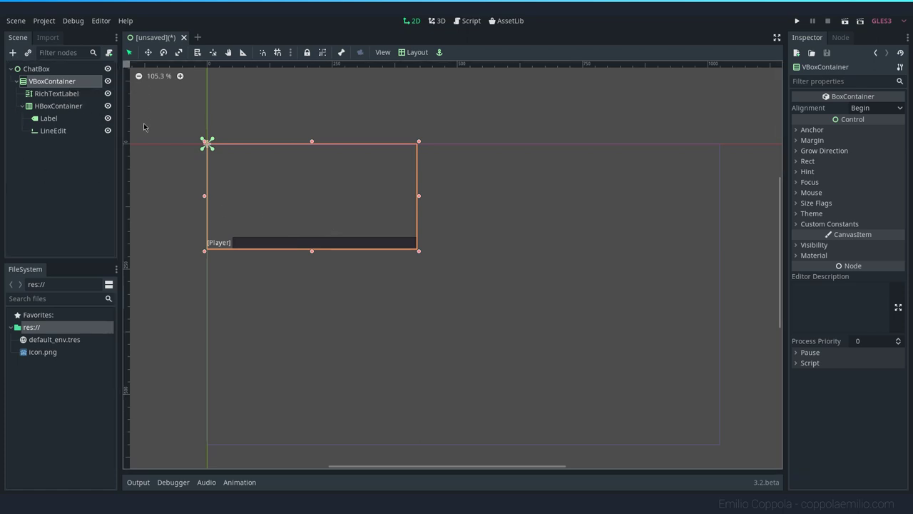
# Apply the Full Rect layout preset to the VBoxContainer.
pyautogui.click(57, 73)
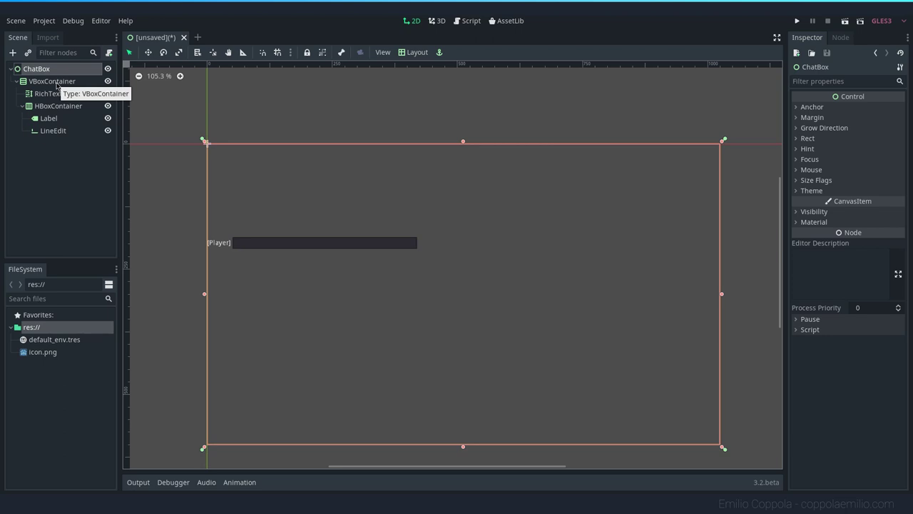
pyautogui.click(56, 83)
pyautogui.click(417, 53)
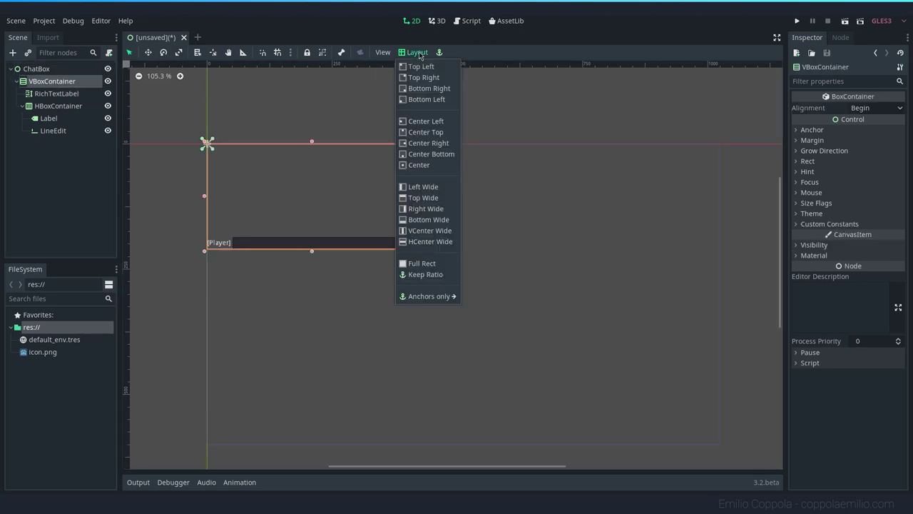
pyautogui.click(422, 263)
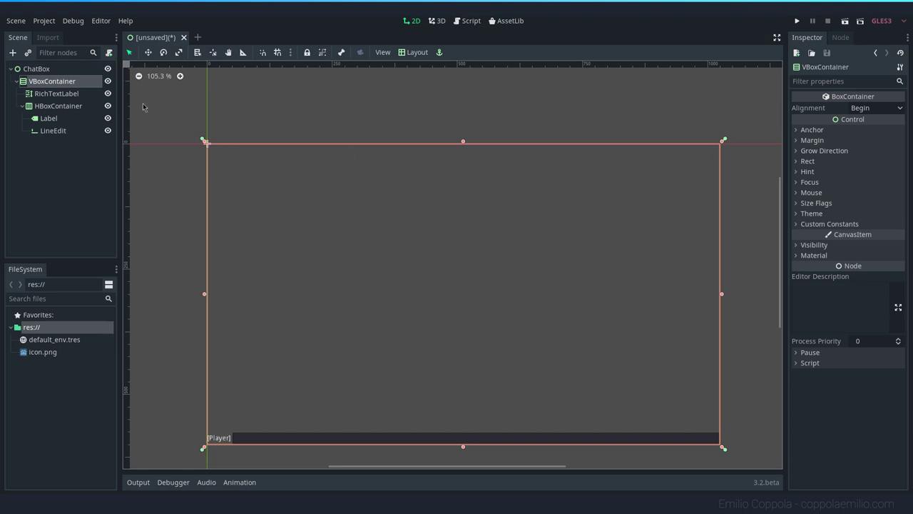
# Shrink the ChatBox root to about 275x145.
pyautogui.click(45, 70)
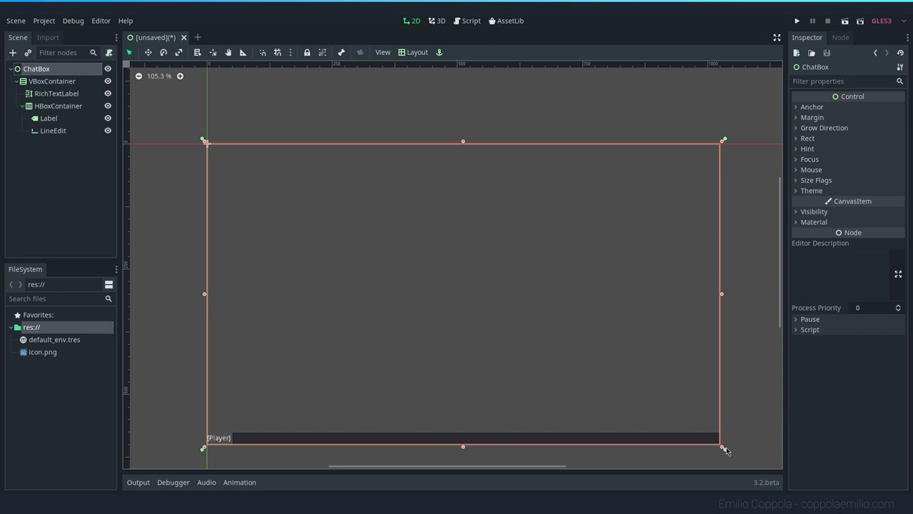
pyautogui.moveTo(723, 448); pyautogui.dragTo(376, 223)
pyautogui.click(418, 284)
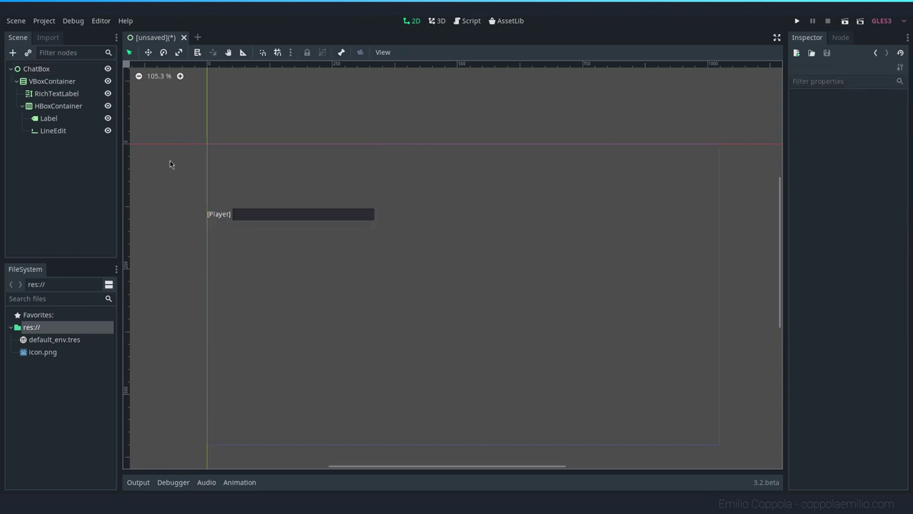